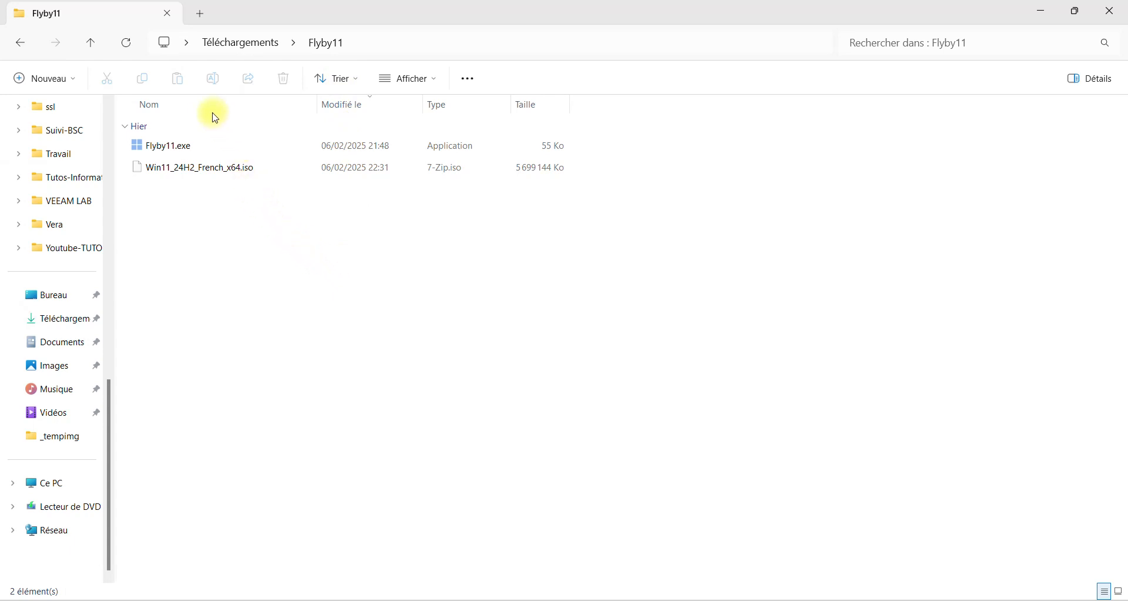
Launch Flyby11.exe and reposition its window so the Windows 11 ISO file stays accessible
left_click(191, 149)
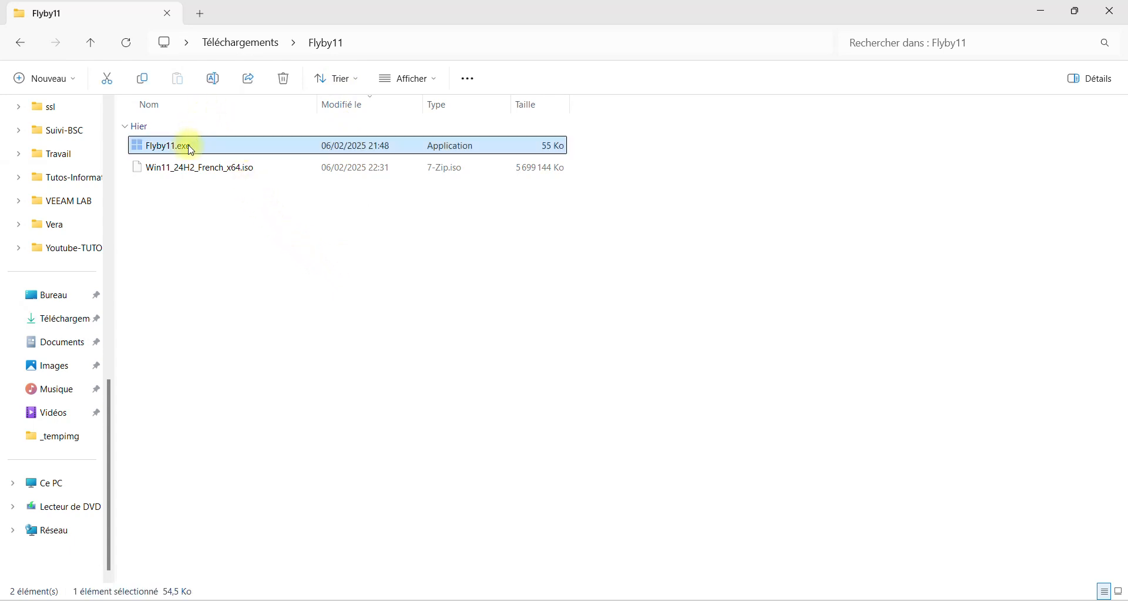
double_click(189, 146)
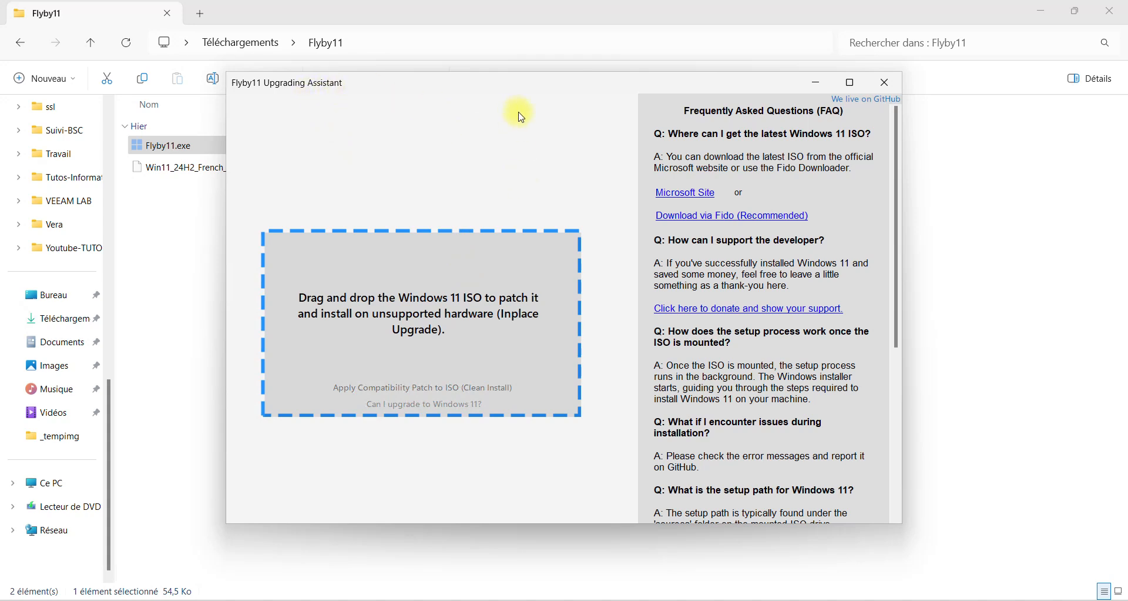
left_click_drag(476, 88, 560, 101)
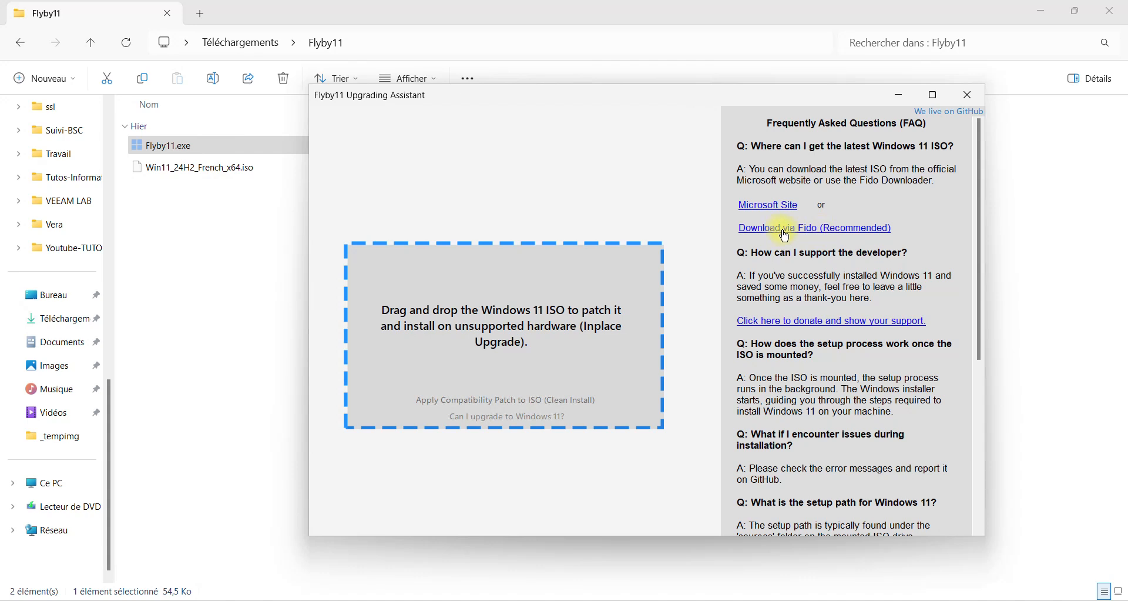
Start the Fido ISO downloader and choose Windows 11, release 24H2 (Build 26100.1742 - 2024.10)
left_click(837, 234)
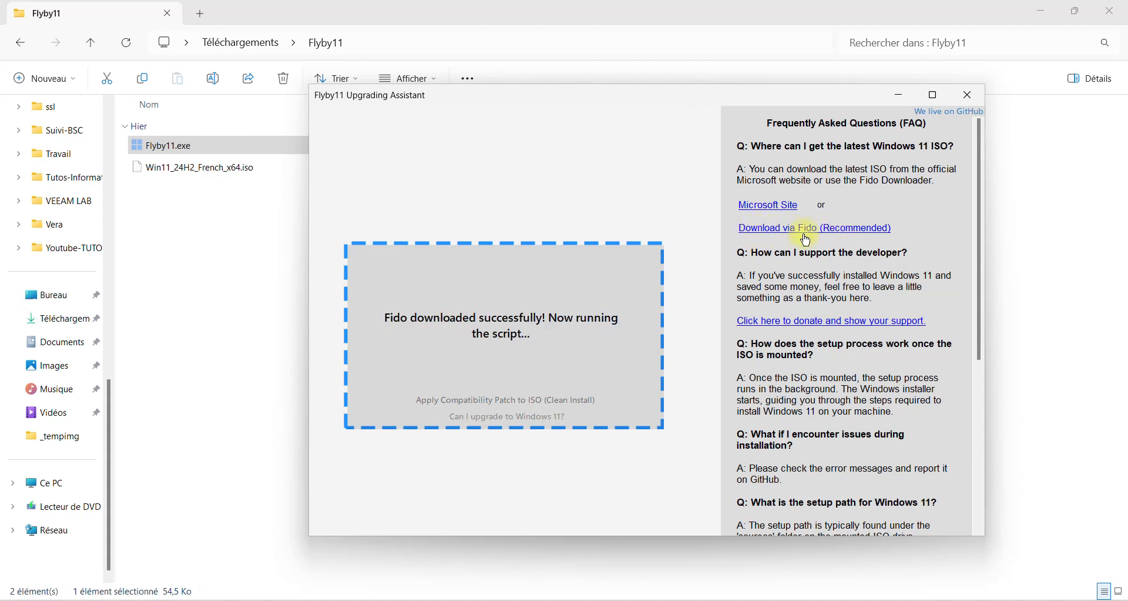
left_click(505, 431)
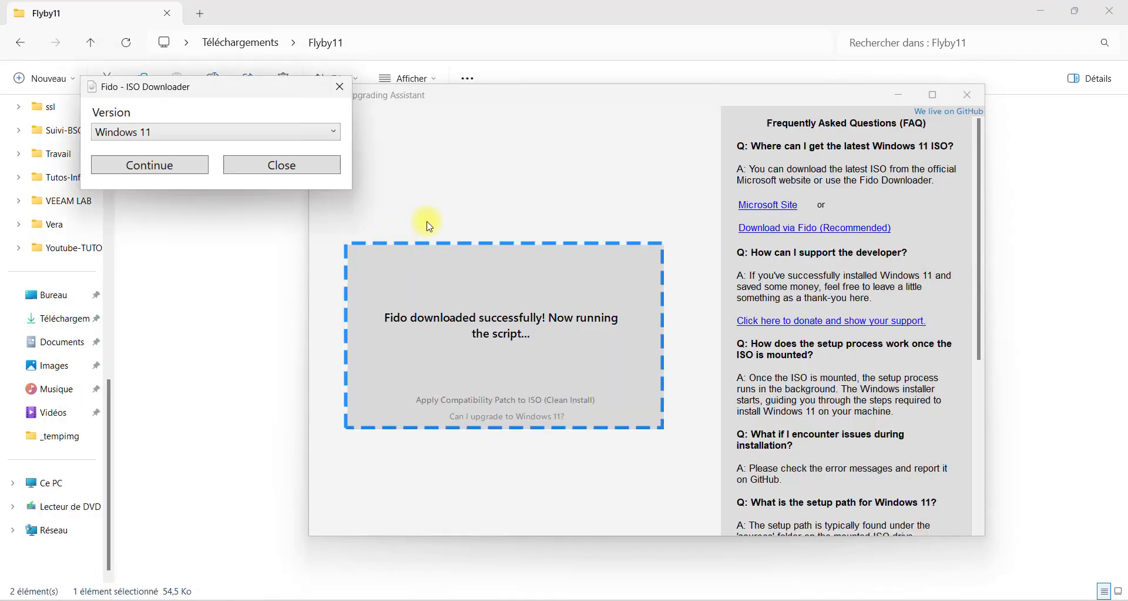
left_click(154, 167)
left_click(170, 173)
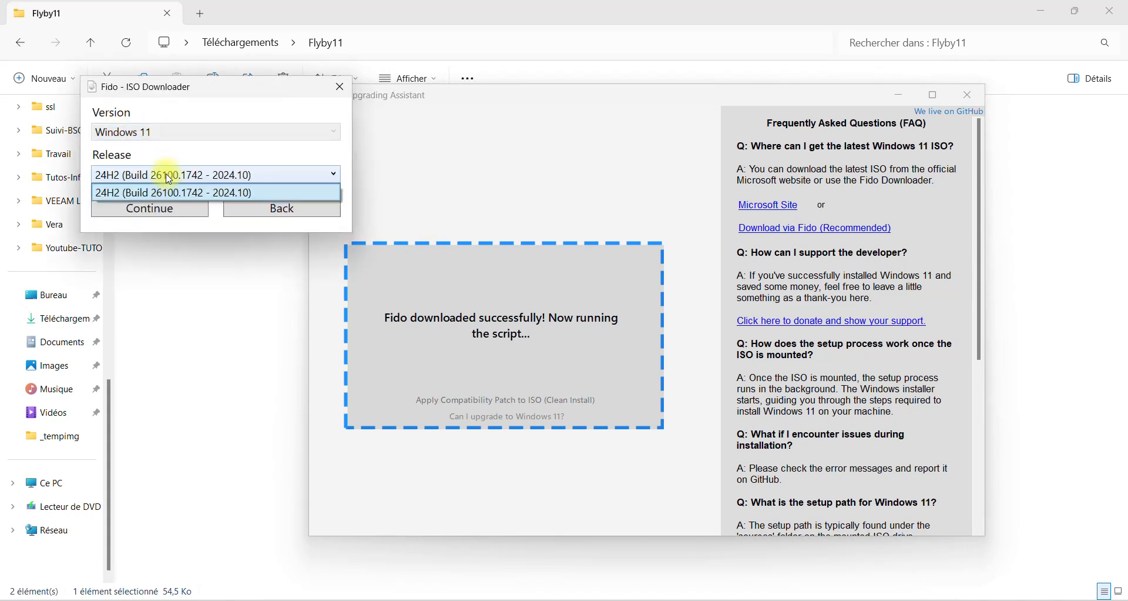
left_click(168, 192)
left_click(169, 212)
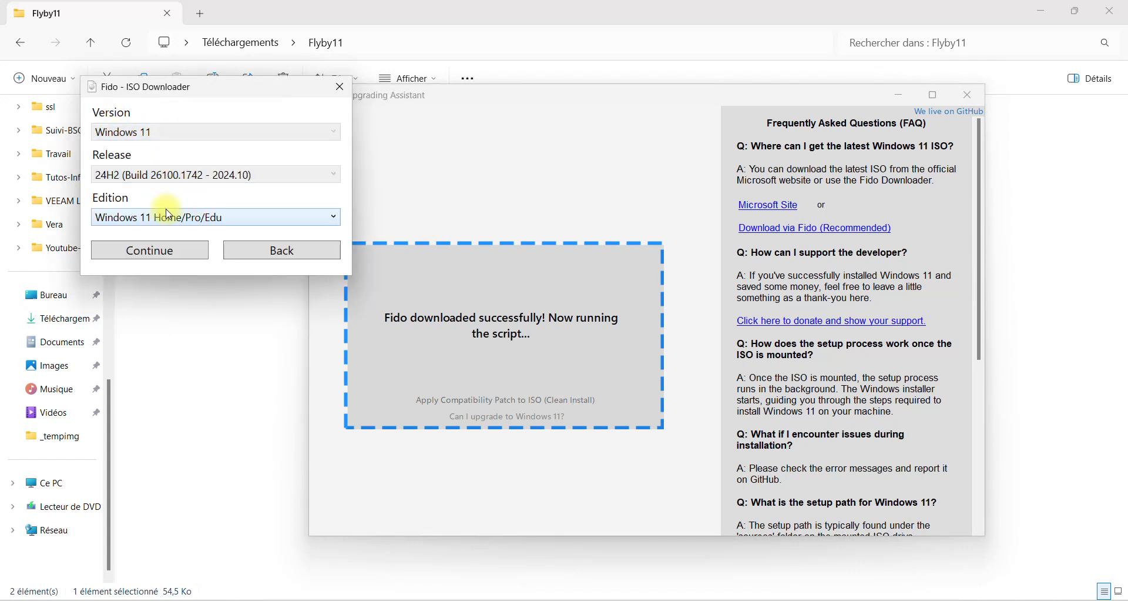
Choose the Windows 11 Home/Pro/Edu edition and French as the language for the ISO
left_click(177, 217)
left_click(186, 231)
left_click(169, 250)
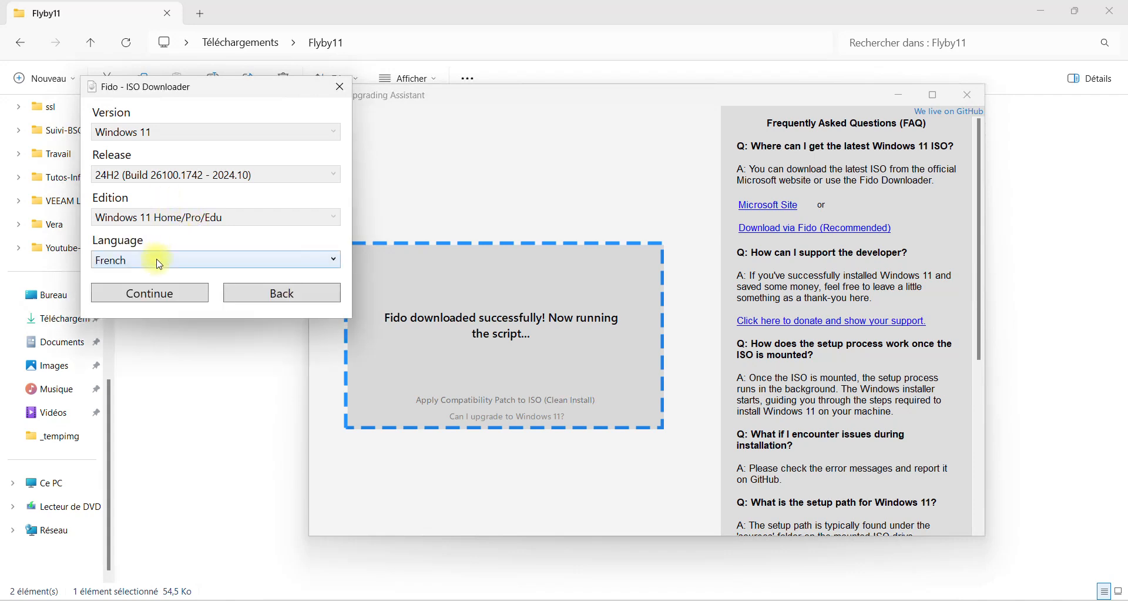
left_click(157, 260)
left_click(175, 235)
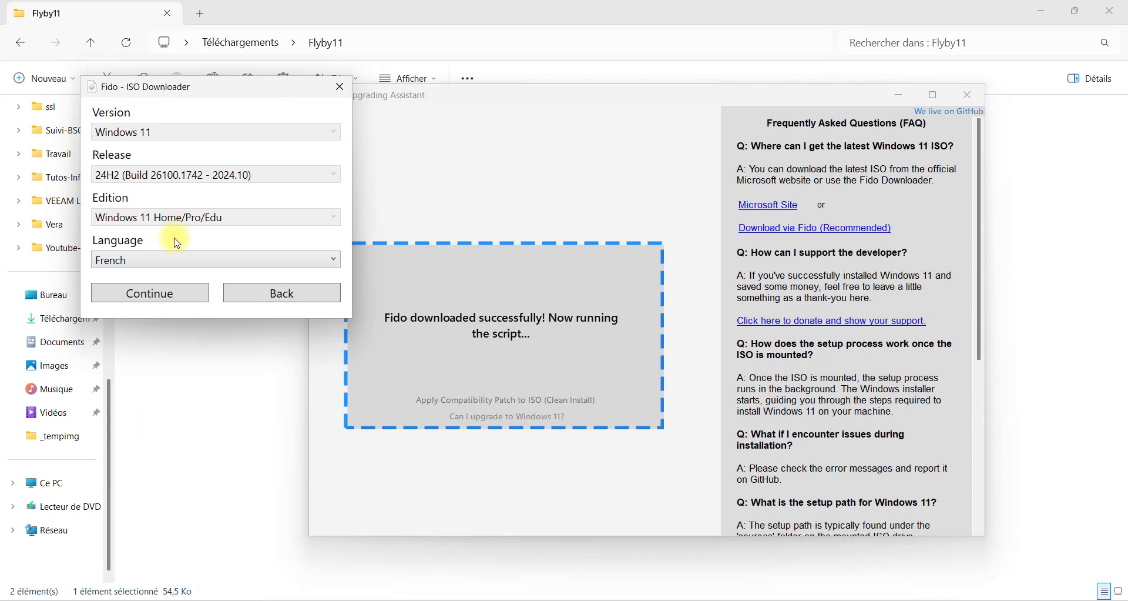
left_click(136, 294)
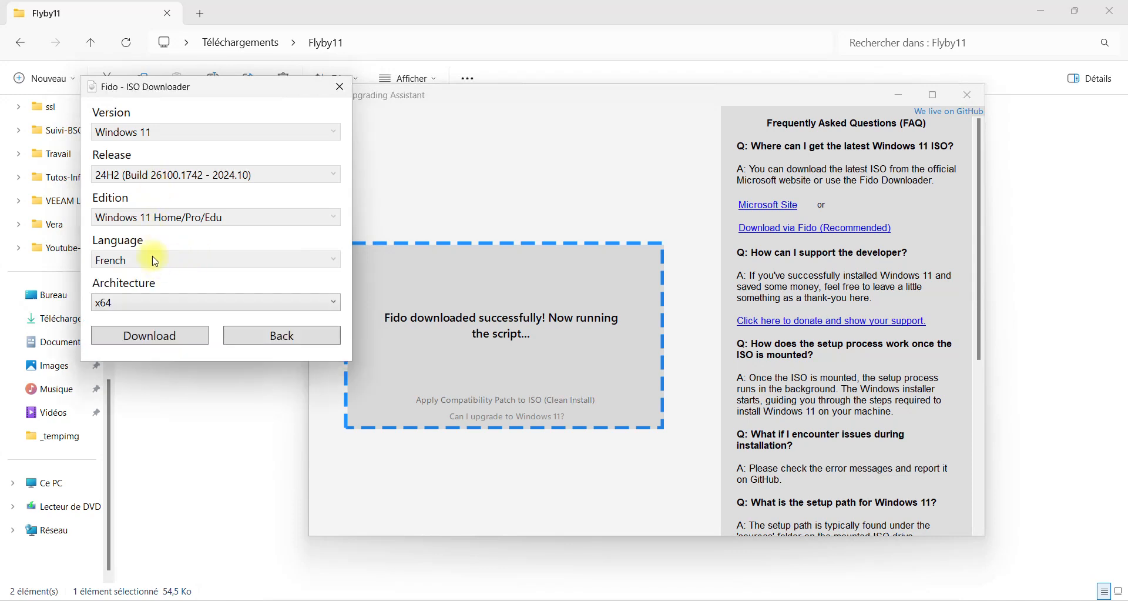
Choose the x64 architecture, then close the Fido downloader without downloading the ISO
left_click(155, 302)
left_click(152, 317)
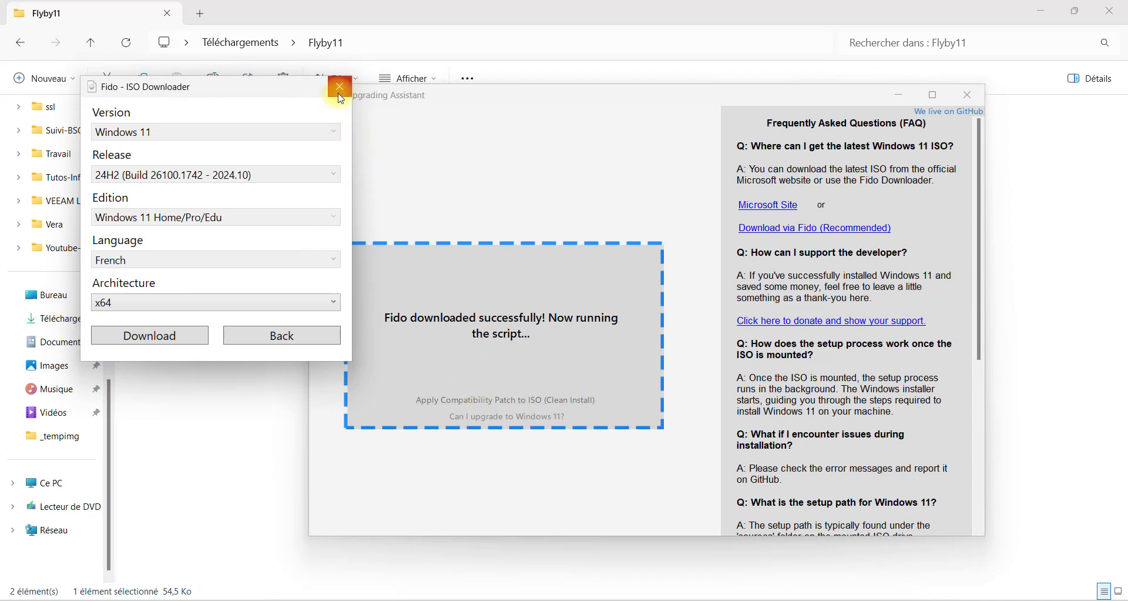
left_click(290, 335)
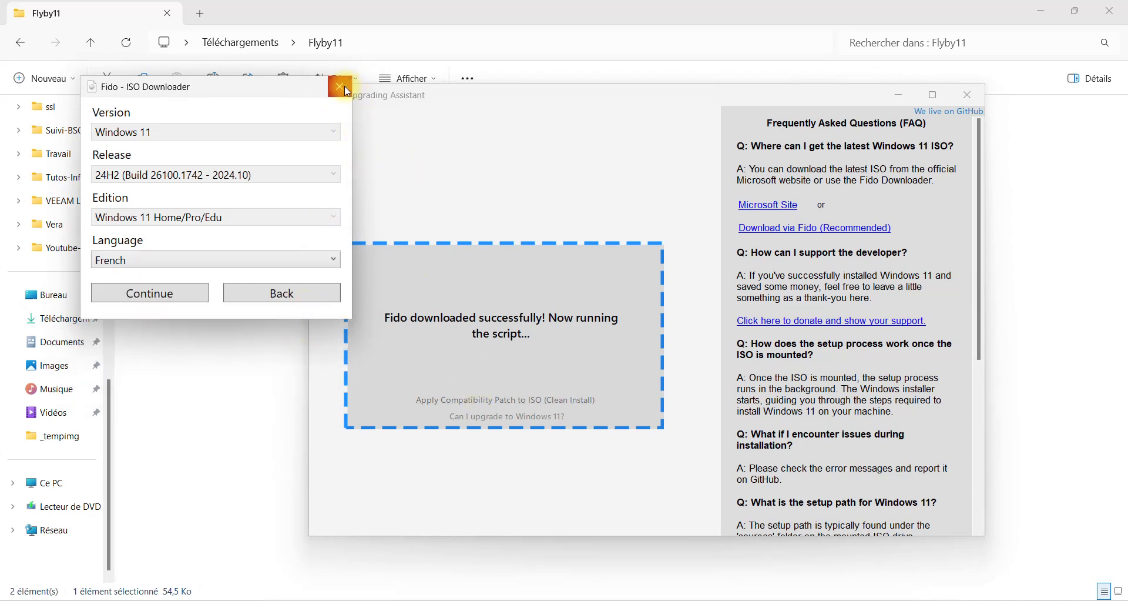
left_click(339, 87)
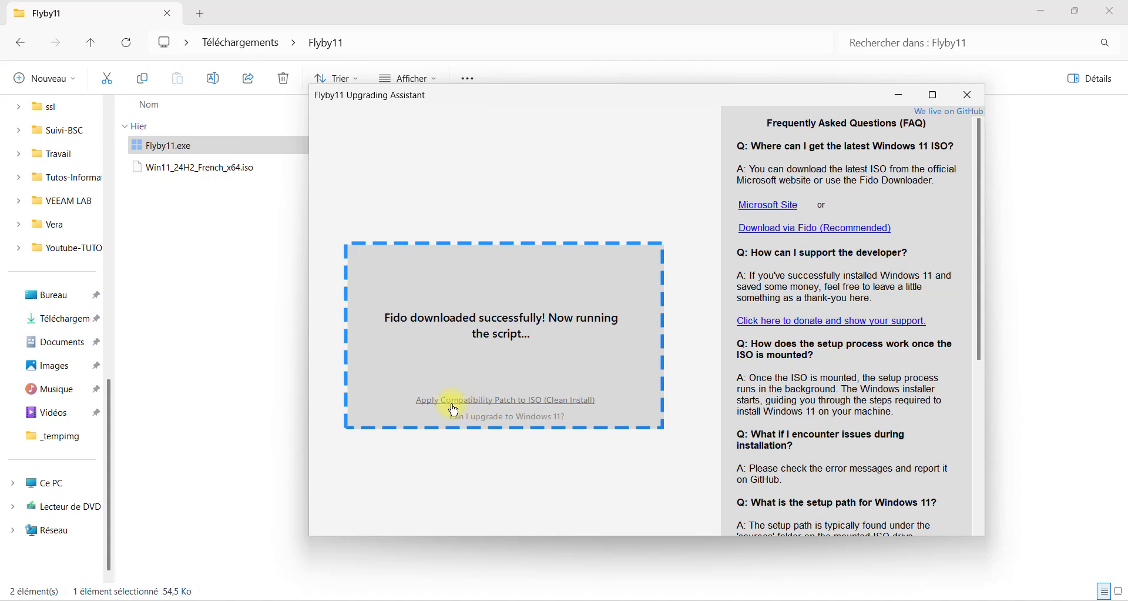
Try to apply the clean-install compatibility patch to the DVD drive (D:), and dismiss the resulting message
left_click(531, 405)
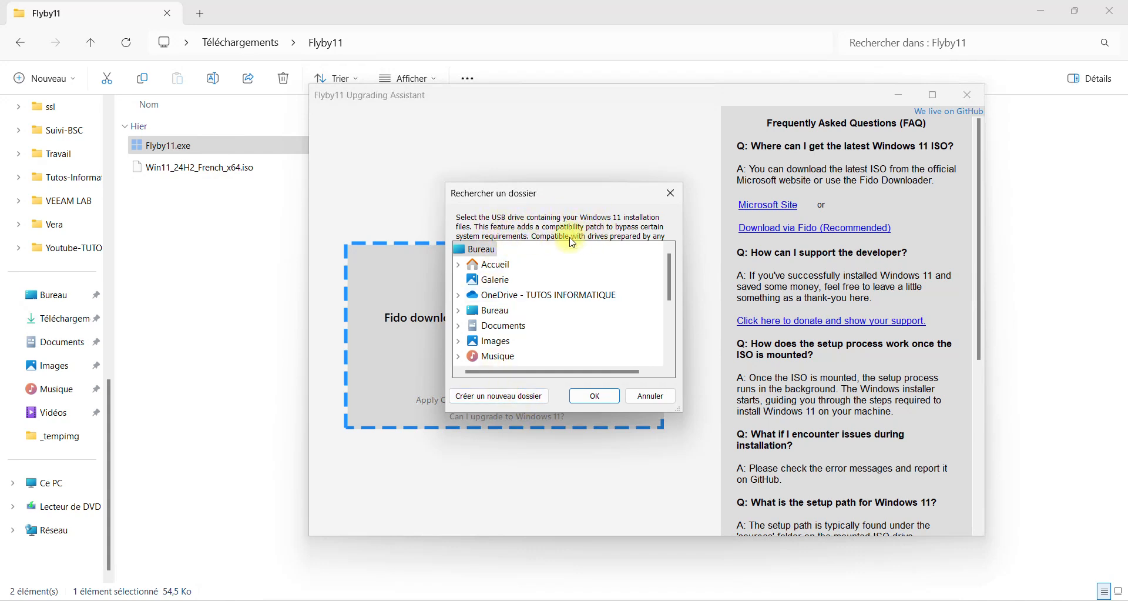
scroll(506, 259, "down", 2)
scroll(522, 251, "up", 3)
scroll(519, 254, "down", 4)
left_click(517, 308)
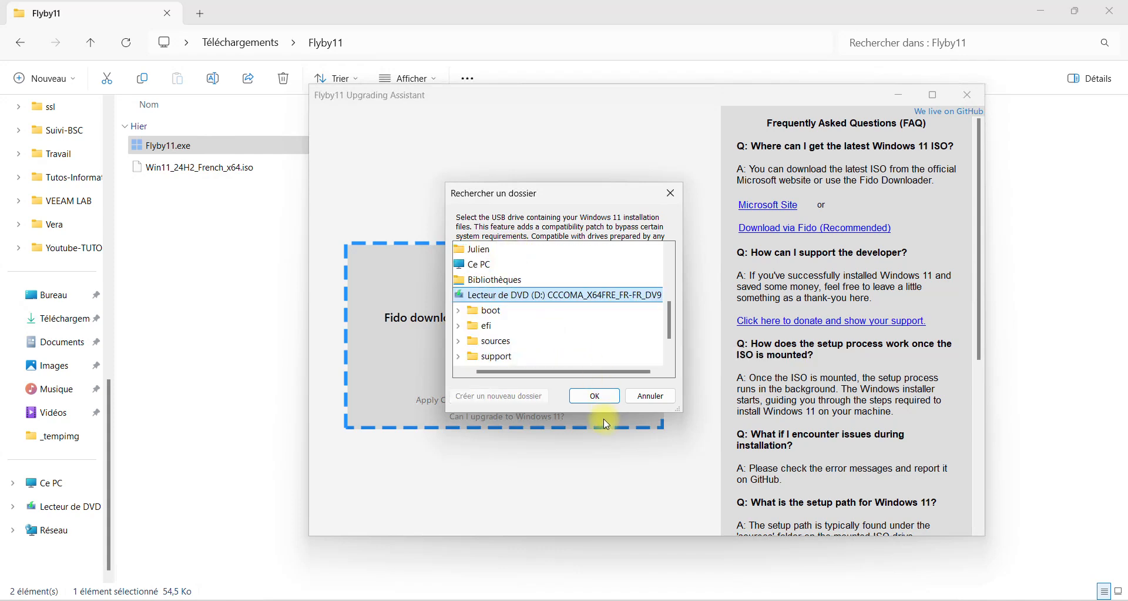
left_click(595, 397)
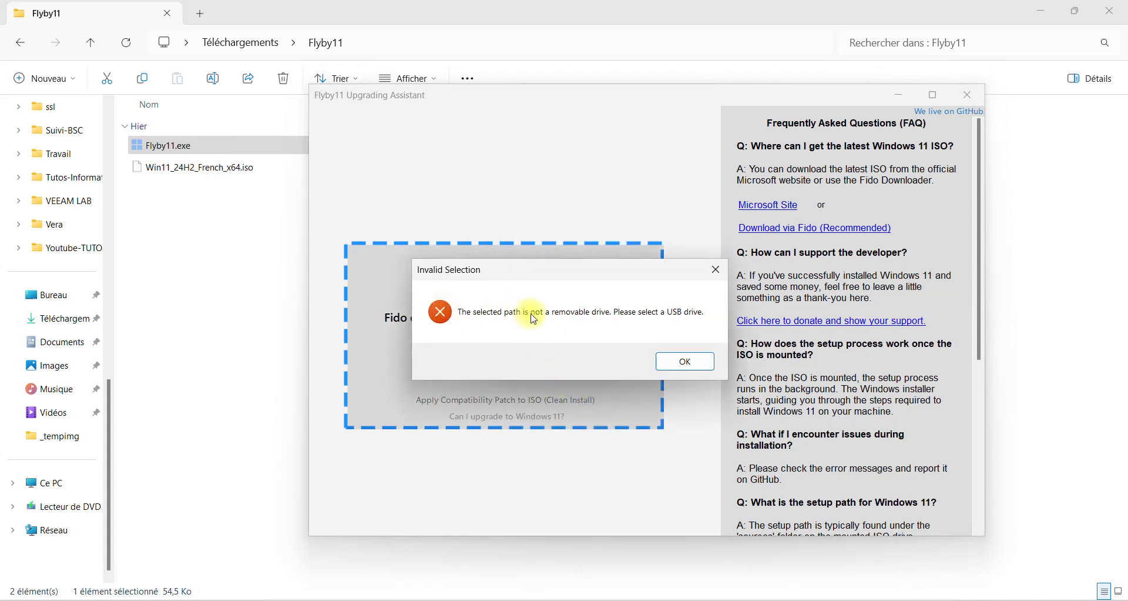
left_click(676, 365)
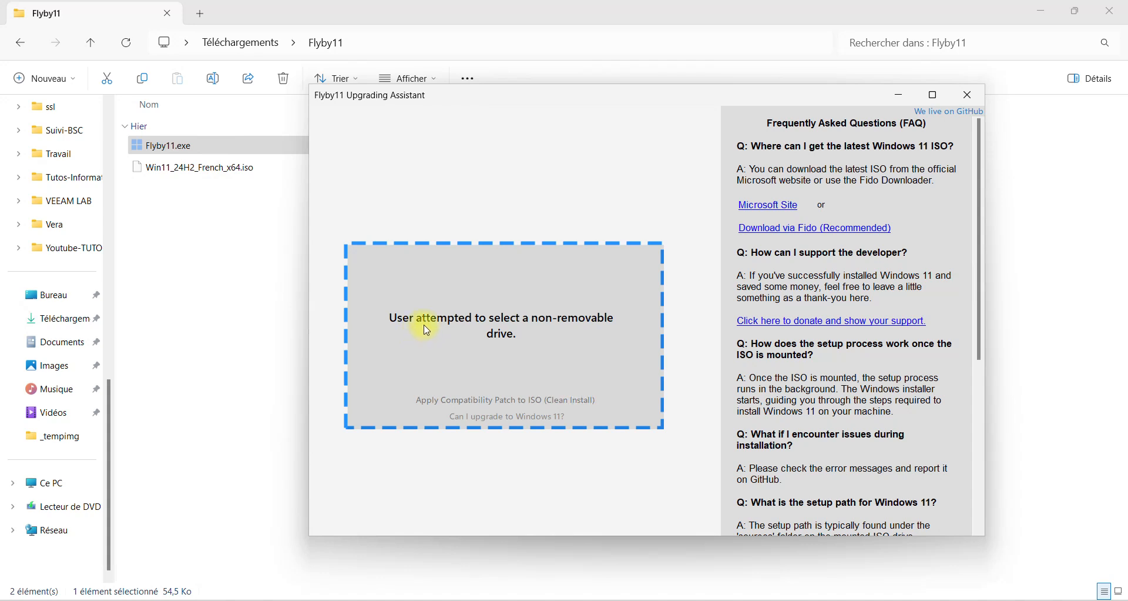
Load Win11_24H2_French_x64.iso into Flyby11 for an in-place upgrade and allow Windows PowerShell to make changes
left_click_drag(184, 168, 520, 324)
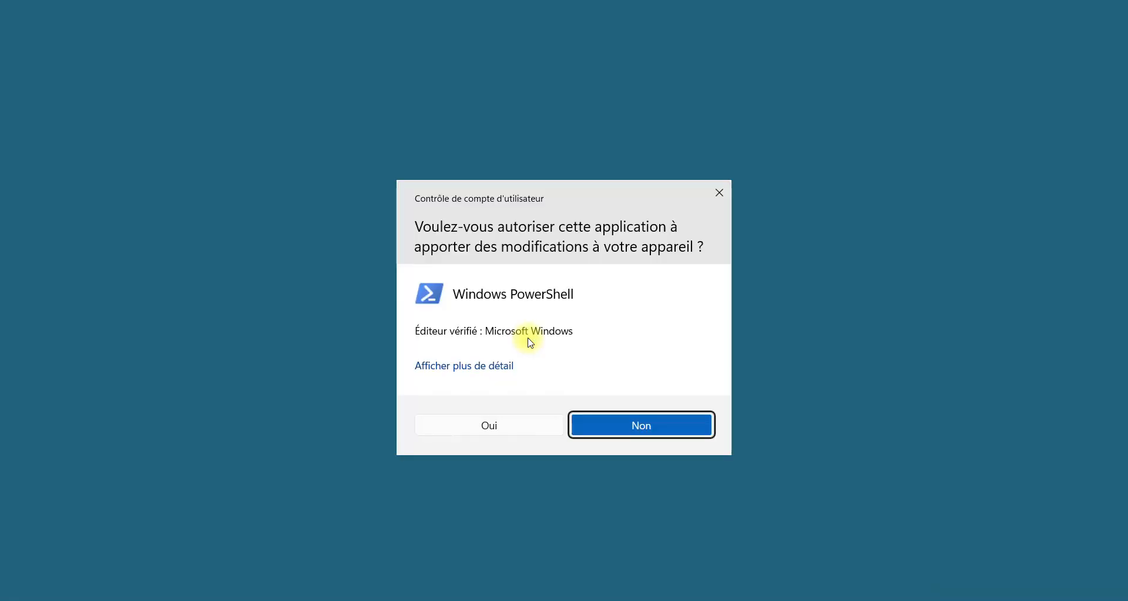
left_click(486, 427)
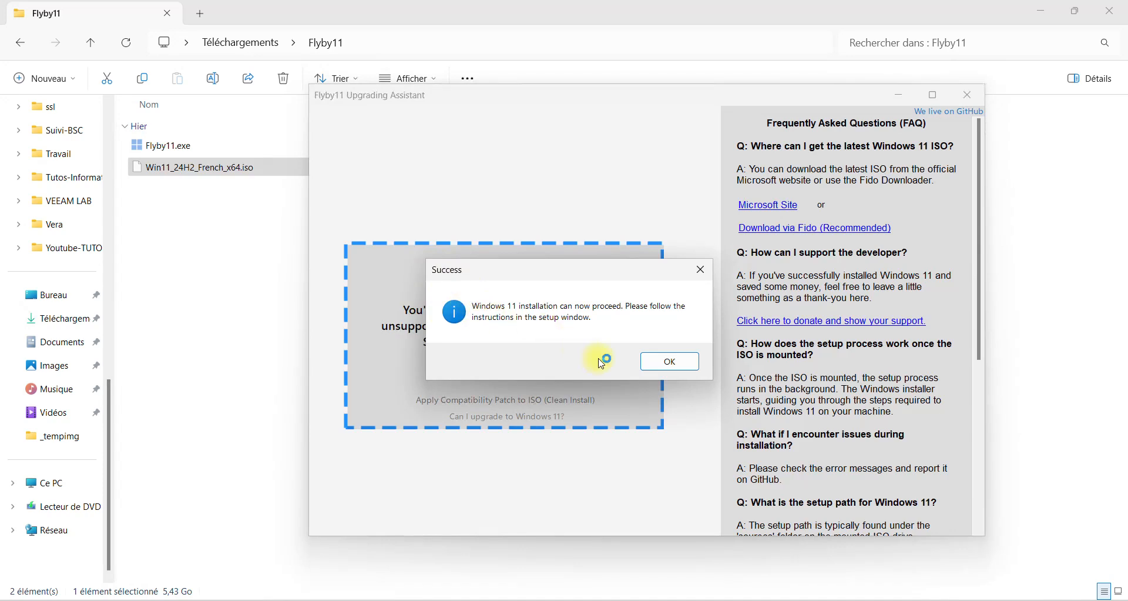
left_click(664, 363)
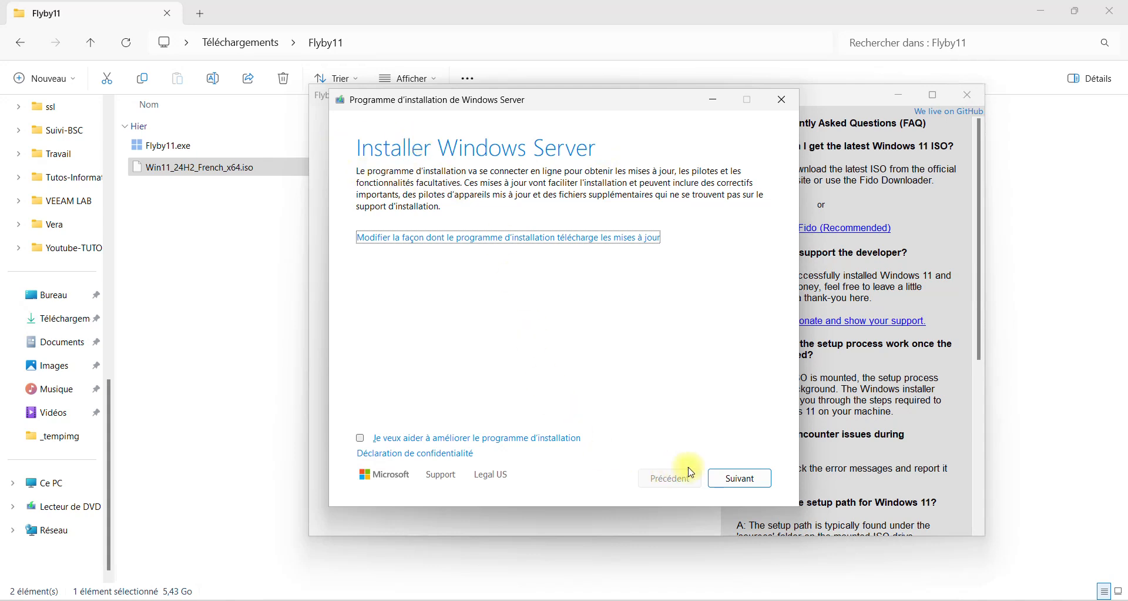
Close the Windows Server setup program without installing, and dismiss the Flyby11 success message
left_click(785, 108)
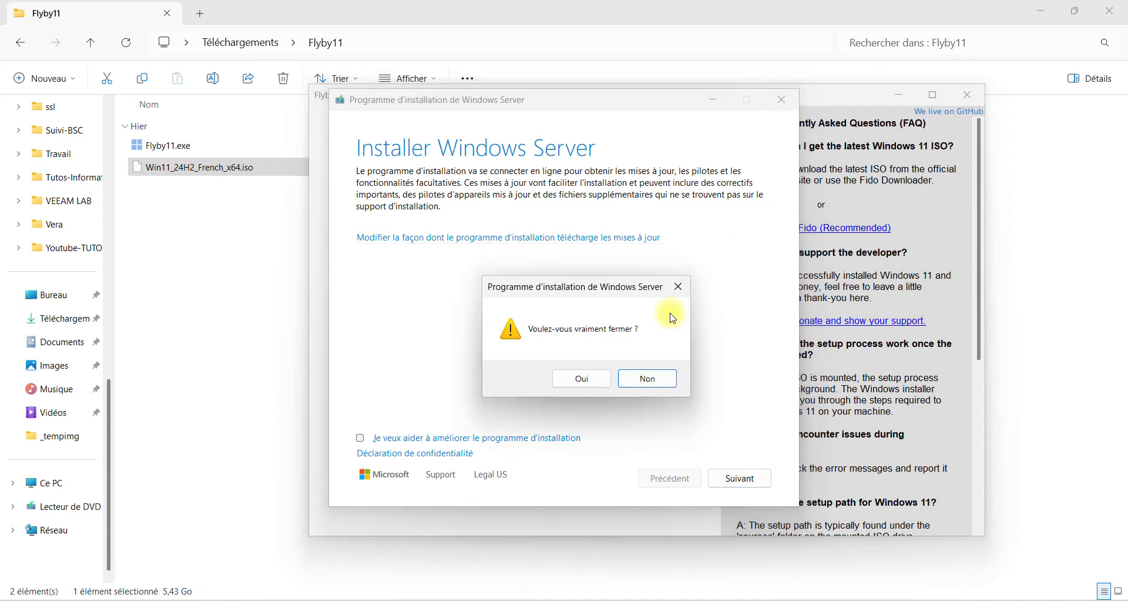
left_click(578, 381)
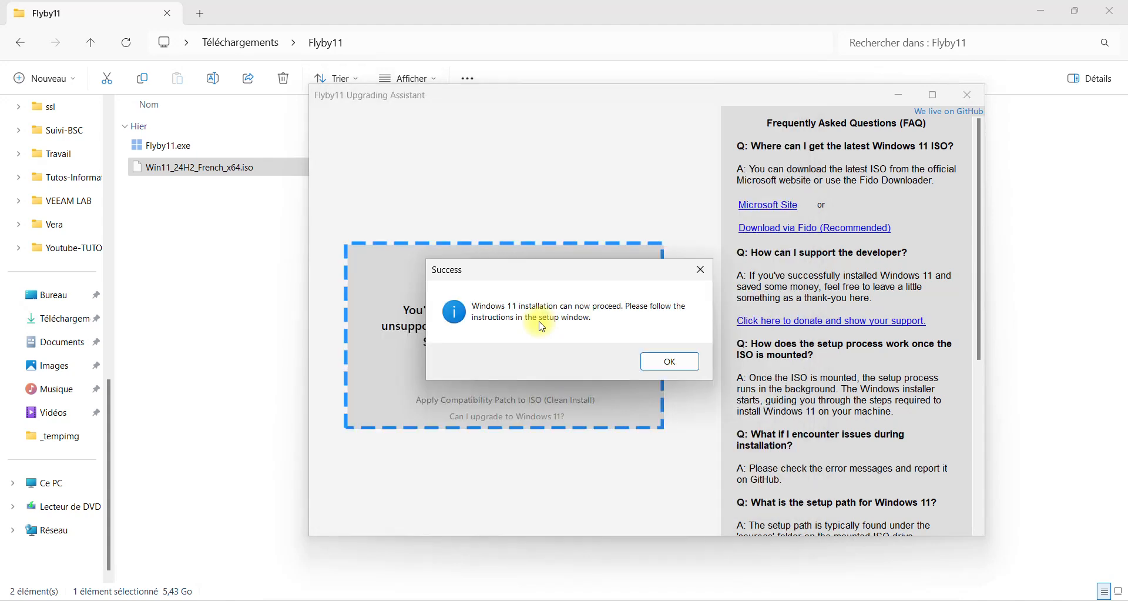
left_click(662, 360)
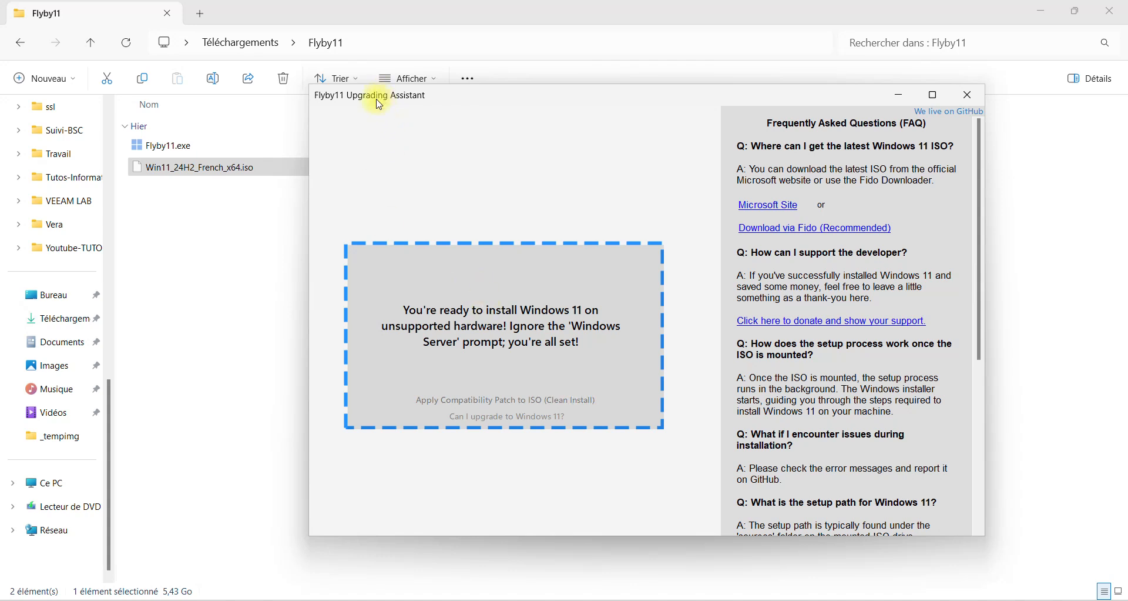
mouse_move(382, 95)
left_mouse_down()
mouse_move(373, 111)
mouse_move(396, 107)
left_mouse_up()
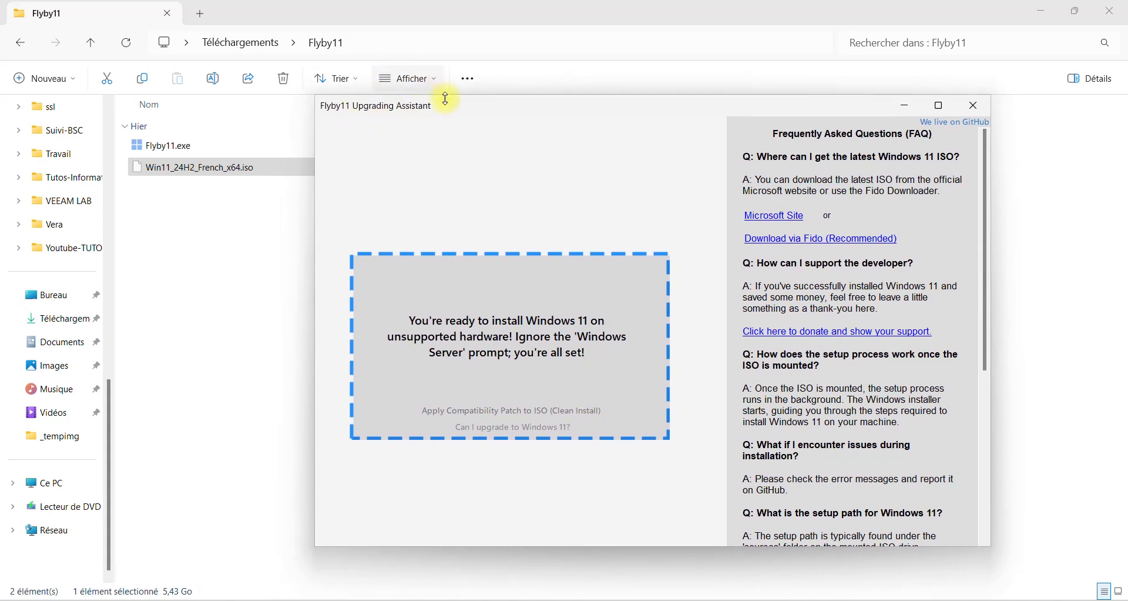